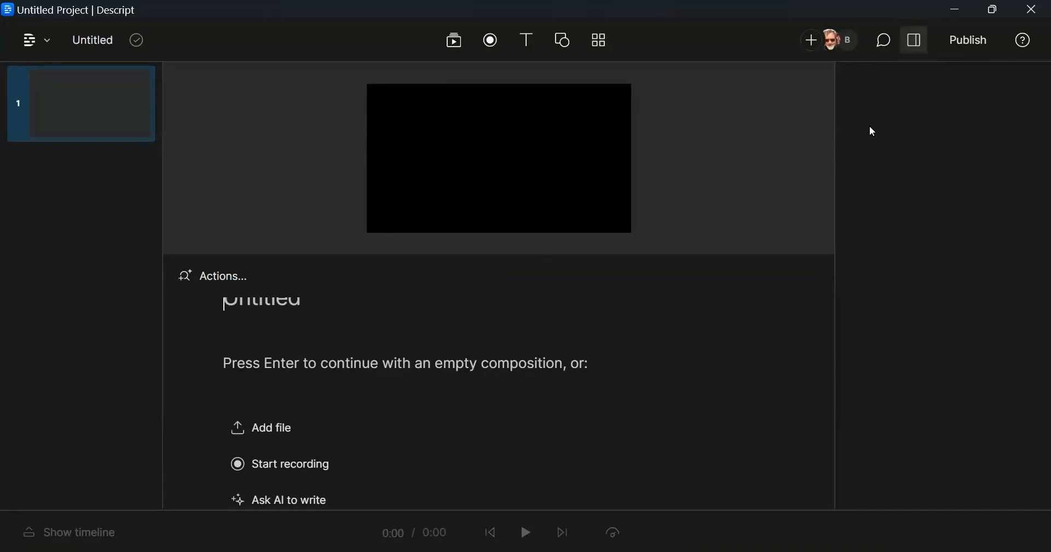
# Step: Title the composition "20231121 East Trade Winds demo" and start an AI request to write a script
pyautogui.scroll(1, 279, 357)
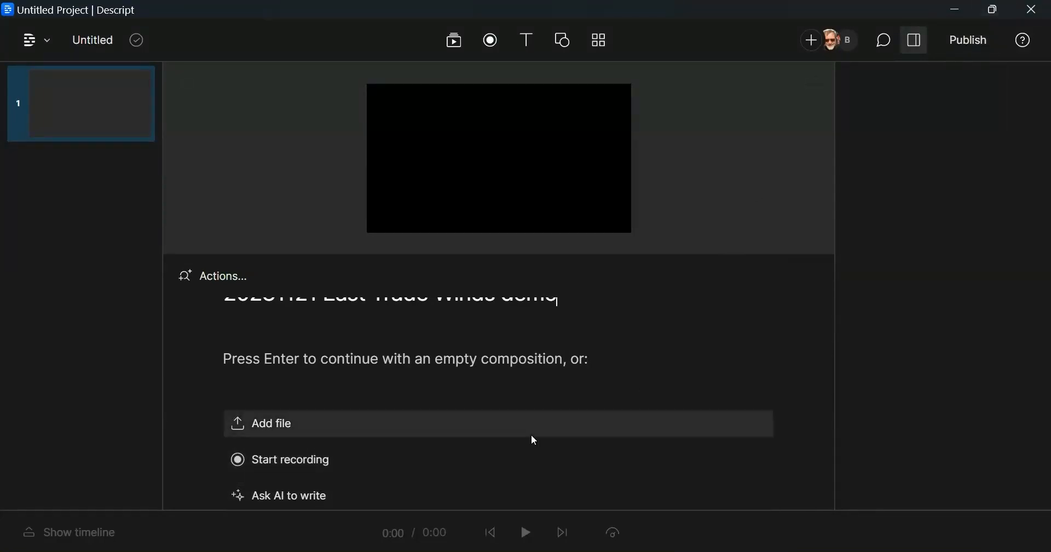
pyautogui.click(286, 500)
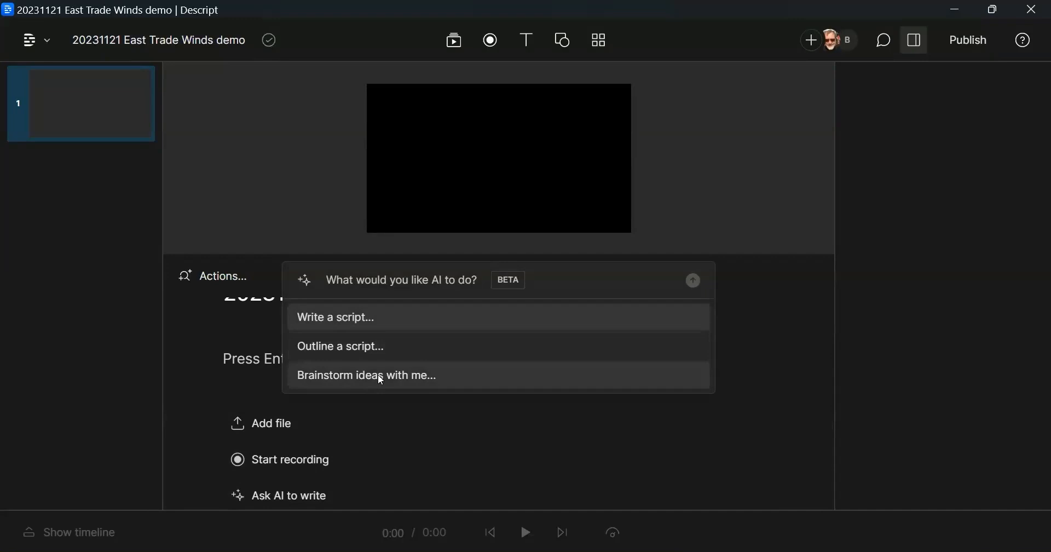
pyautogui.click(343, 322)
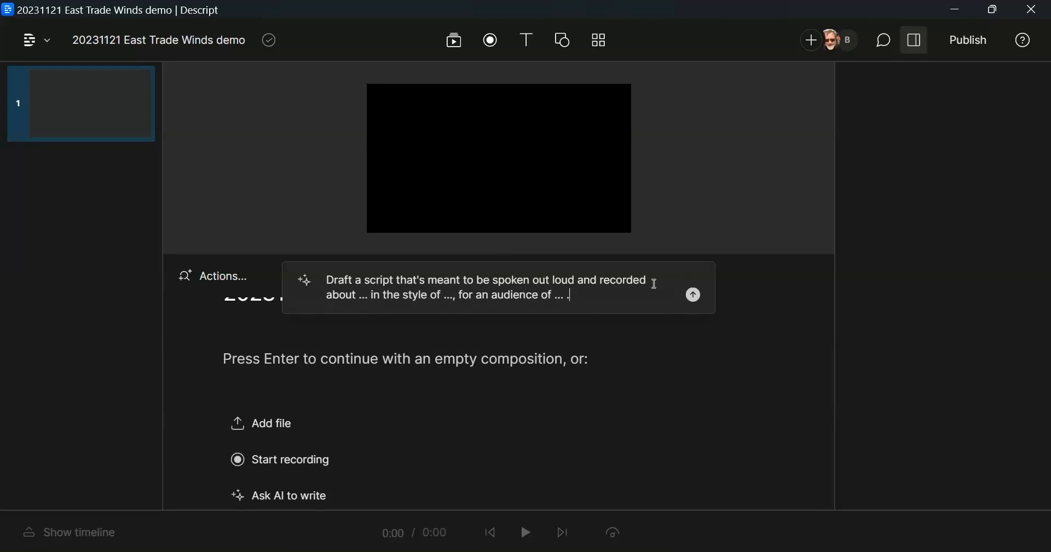
# Step: Have AI draft a script about Descript in the style of a presenter for business professionals, and add the draft to the script
pyautogui.write('Descript')
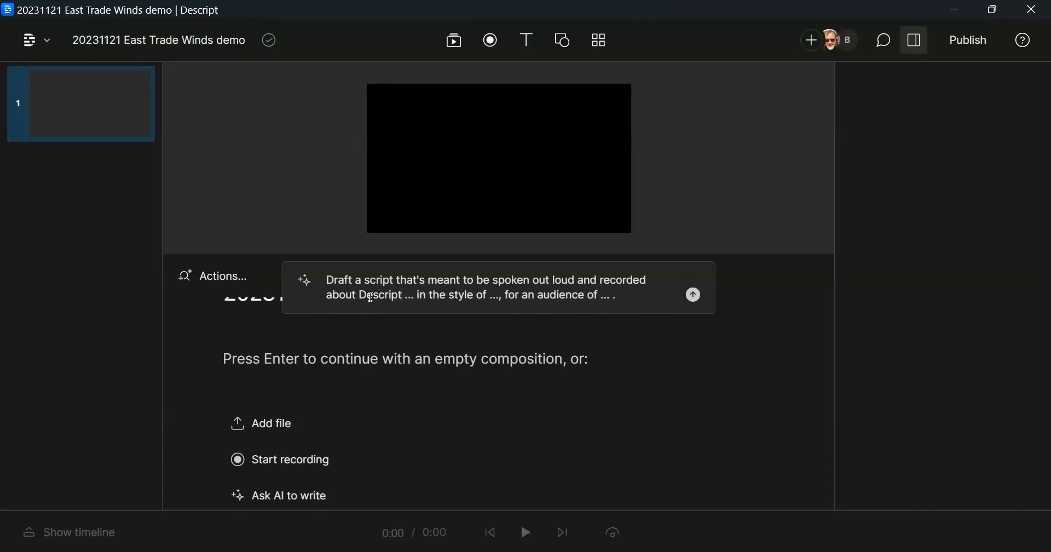
pyautogui.press('Right')
pyautogui.press('Right')
pyautogui.write('a presen')
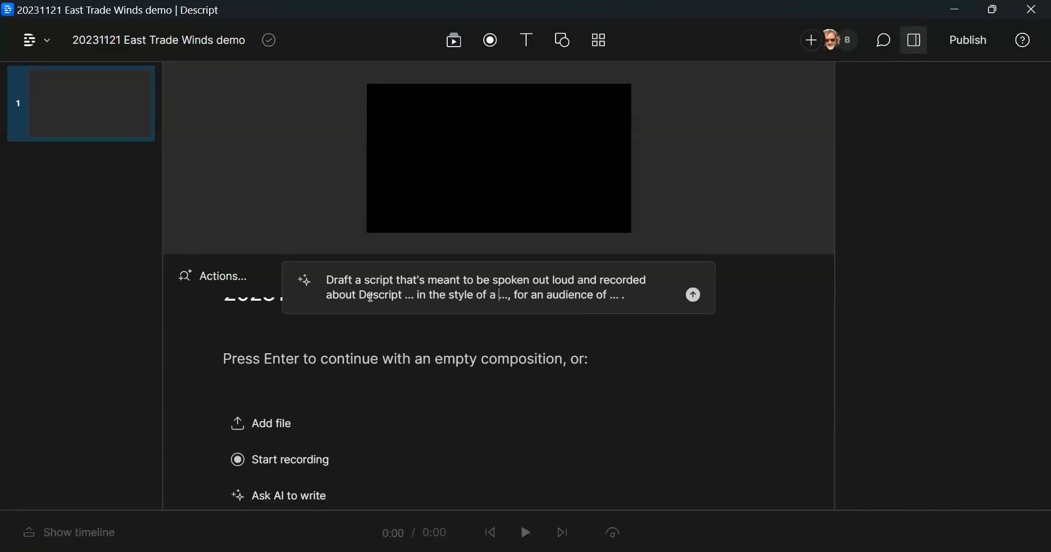
pyautogui.write('ter')
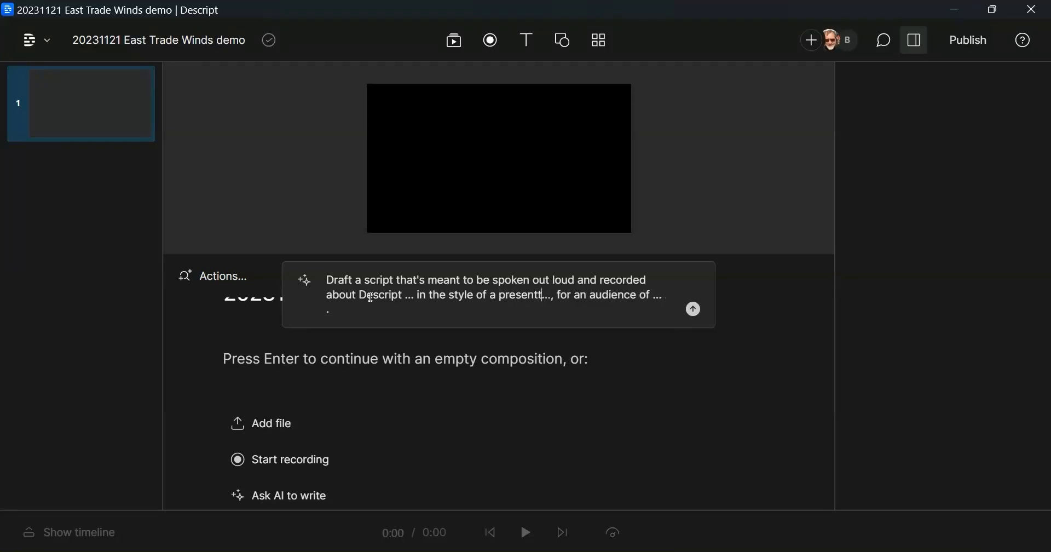
pyautogui.write(' ..., for an audience of ')
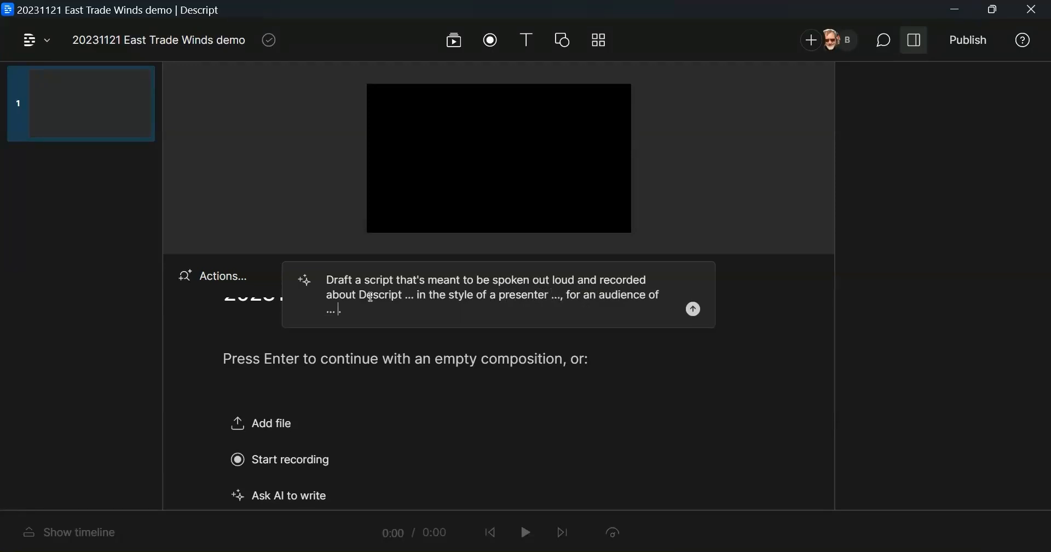
pyautogui.write('business professionals')
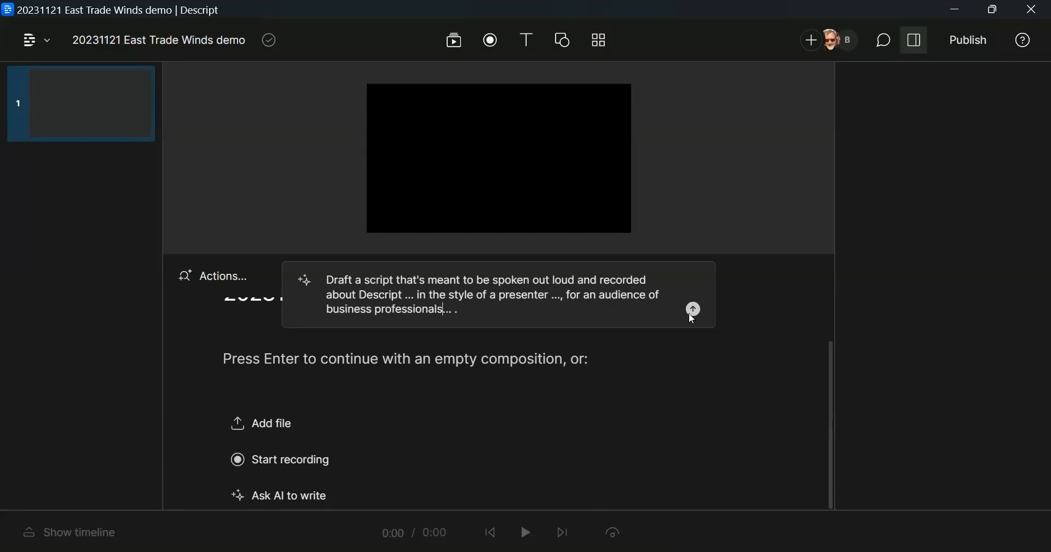
pyautogui.click(693, 310)
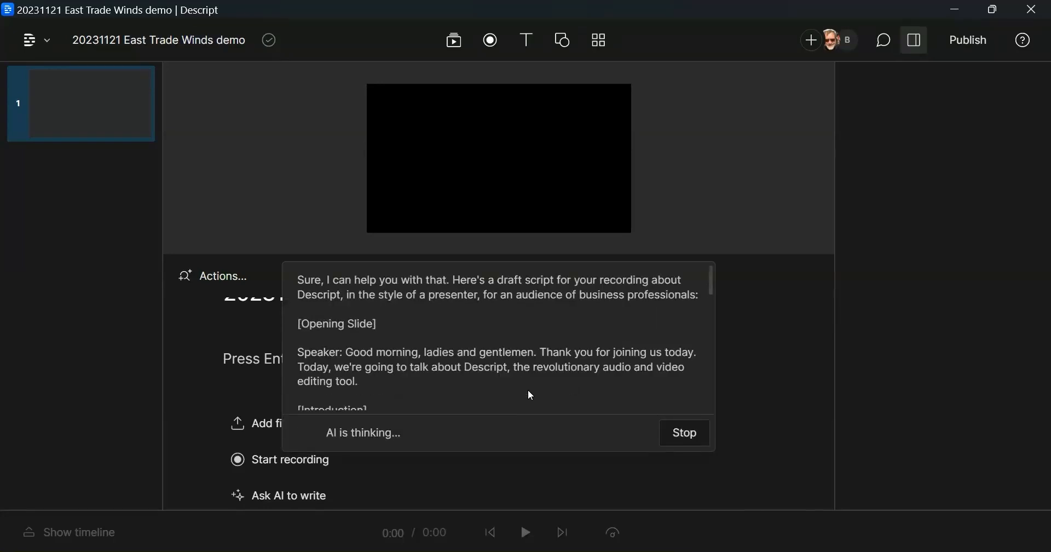
pyautogui.scroll(-10, 525, 358)
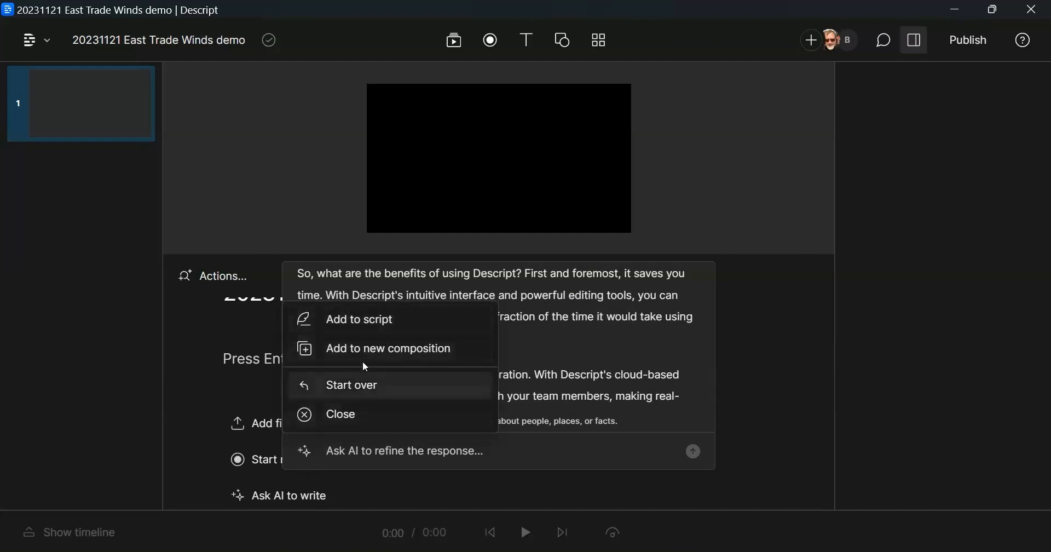
pyautogui.click(348, 320)
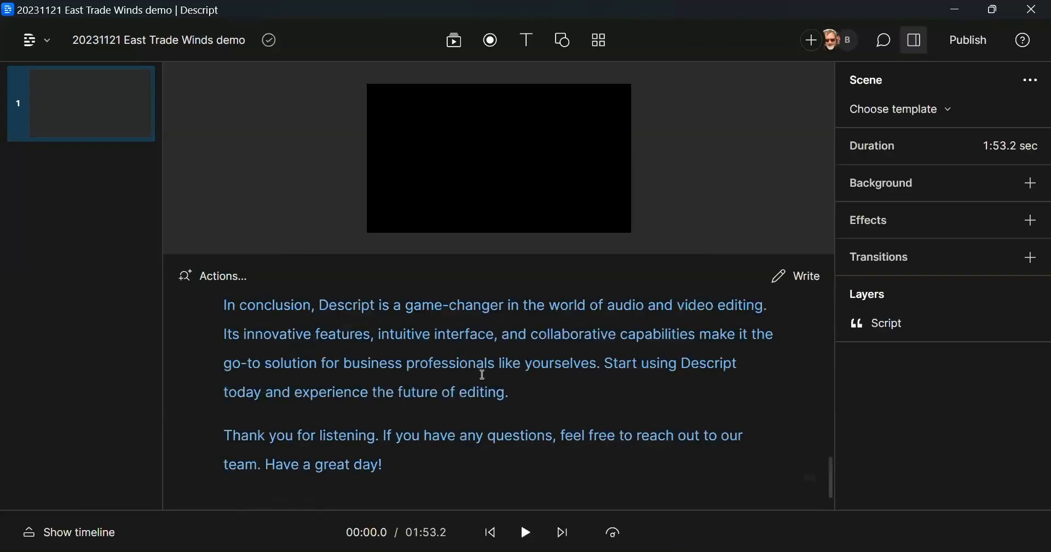
# Step: Assign the stock AI speaker Carla to the script's opening paragraph
pyautogui.click(261, 438)
pyautogui.click(261, 439)
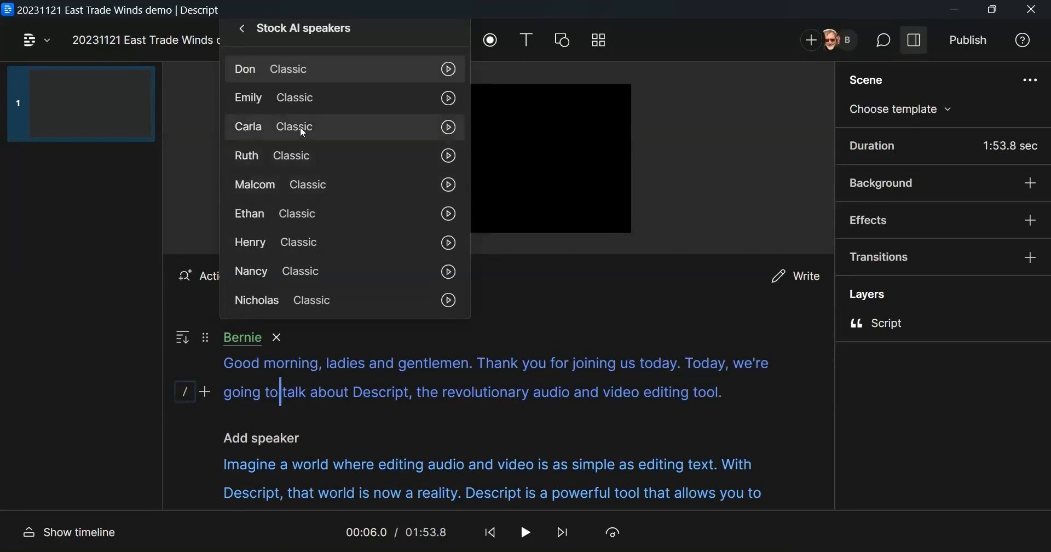
pyautogui.click(449, 127)
pyautogui.click(248, 126)
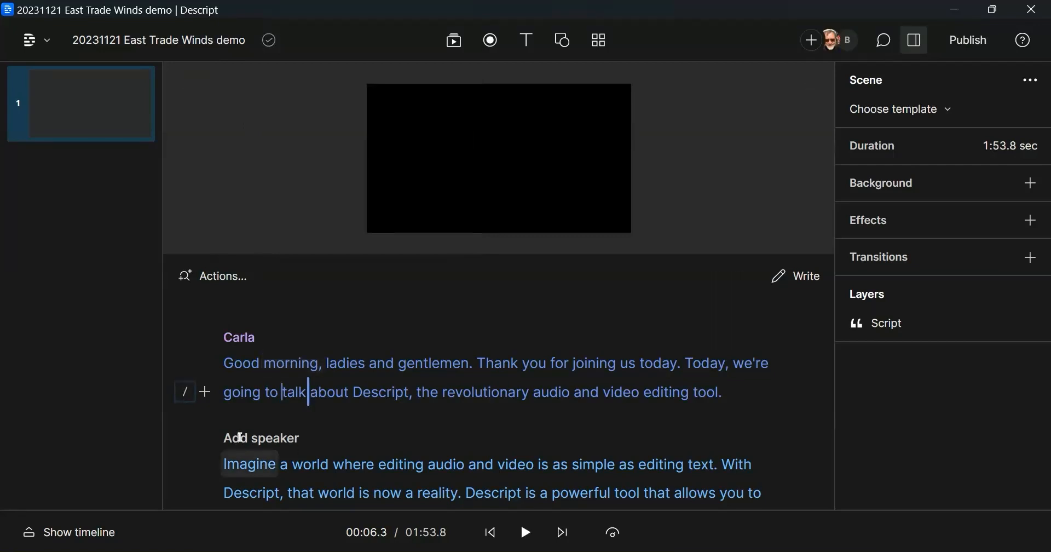
# Step: Play back Carla's narration around the first two paragraphs and switch the script to writing mode
pyautogui.scroll(-10, 305, 422)
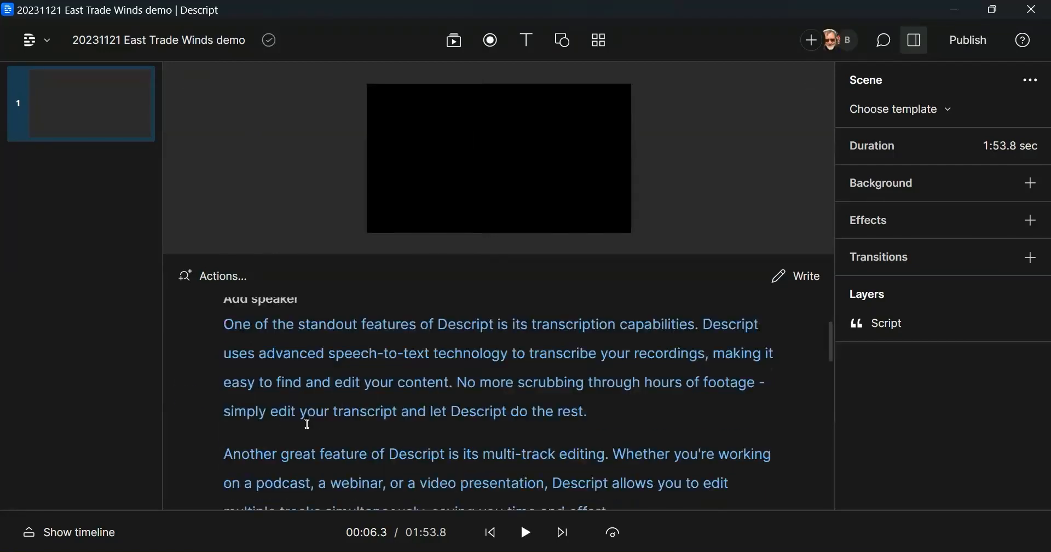
pyautogui.scroll(-5, 308, 423)
pyautogui.scroll(3, 308, 423)
pyautogui.scroll(6, 307, 425)
pyautogui.scroll(-5, 307, 424)
pyautogui.click(527, 534)
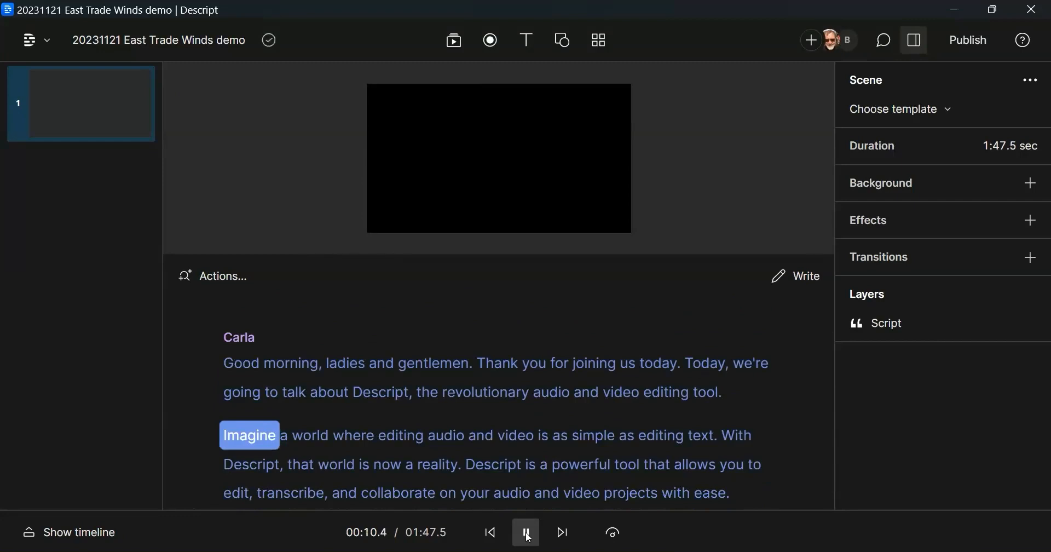
pyautogui.click(527, 534)
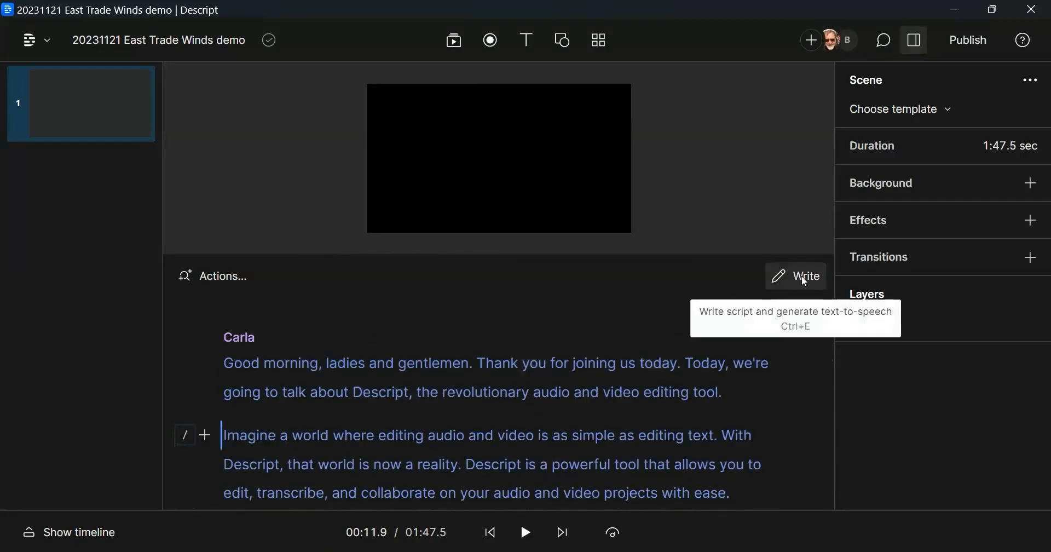
pyautogui.click(805, 281)
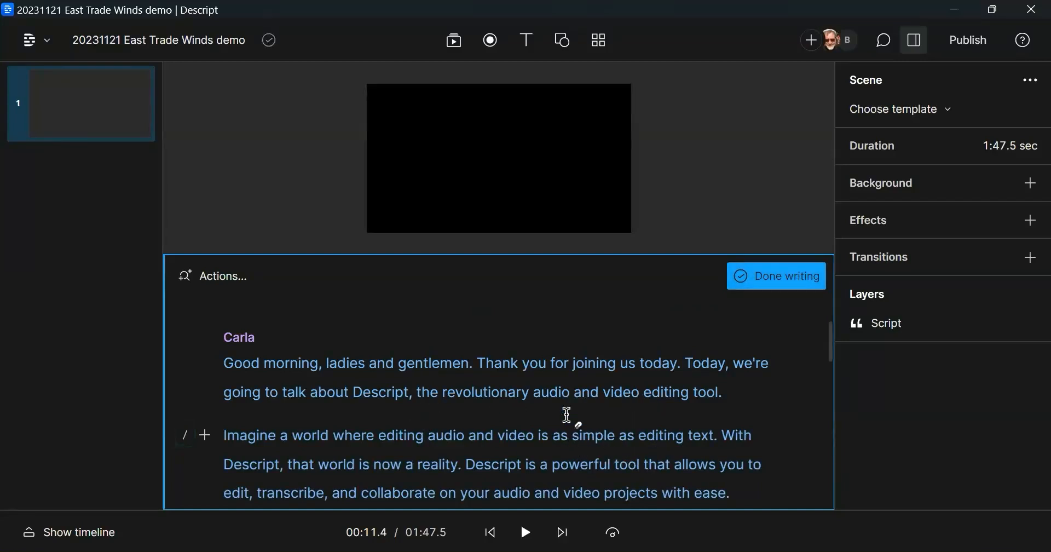
pyautogui.scroll(3, 523, 390)
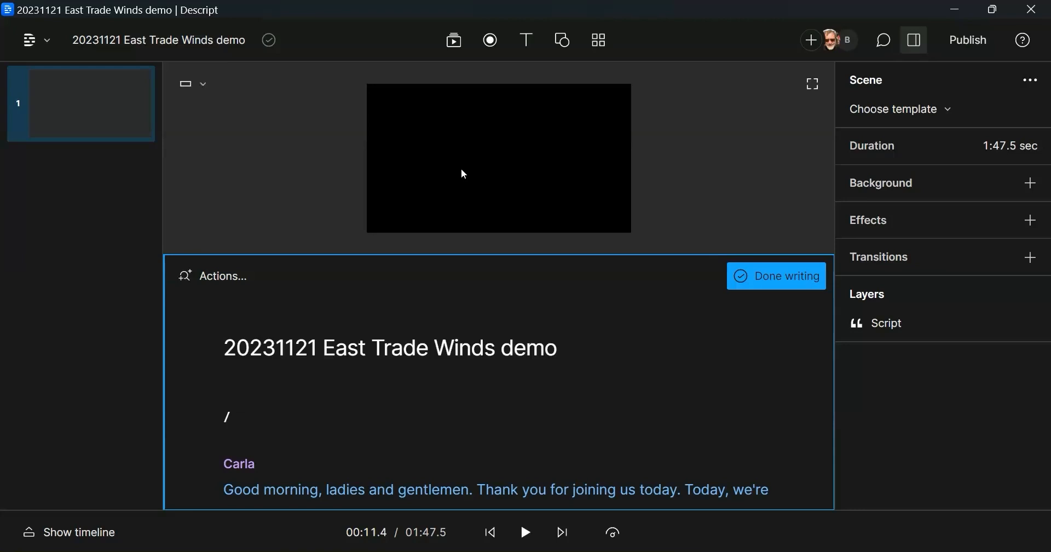
# Step: Search the stock videos for "office space" and insert the dark office interior clip with the lit corridor and tables
pyautogui.click(455, 41)
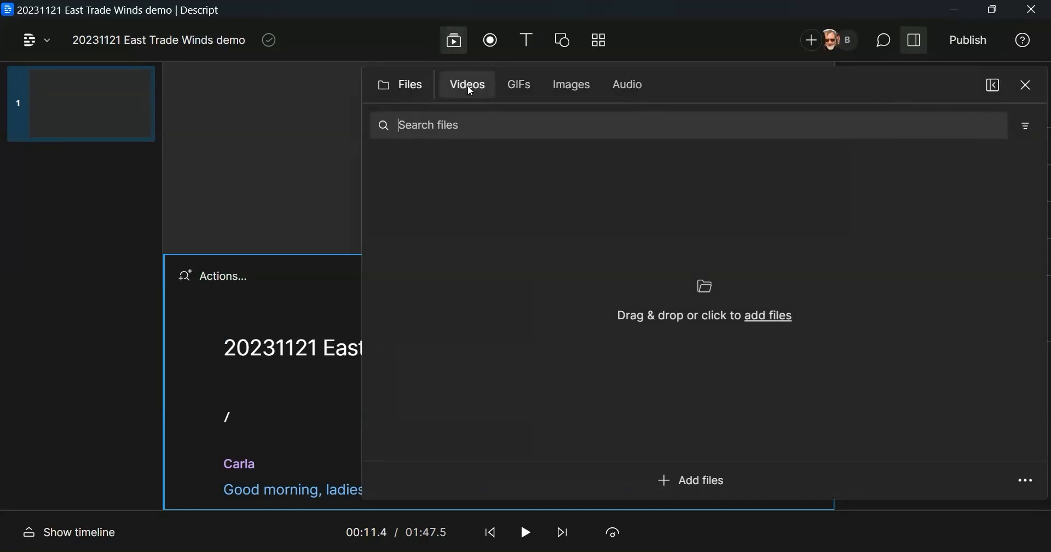
pyautogui.click(454, 41)
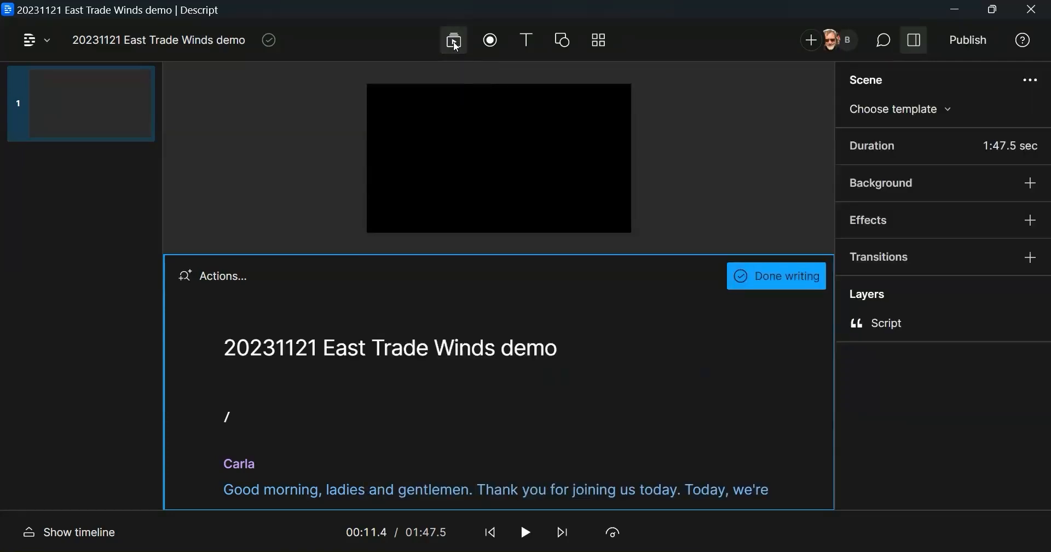
pyautogui.hotkey('ctrl', 'alt', 'l')
pyautogui.click(473, 86)
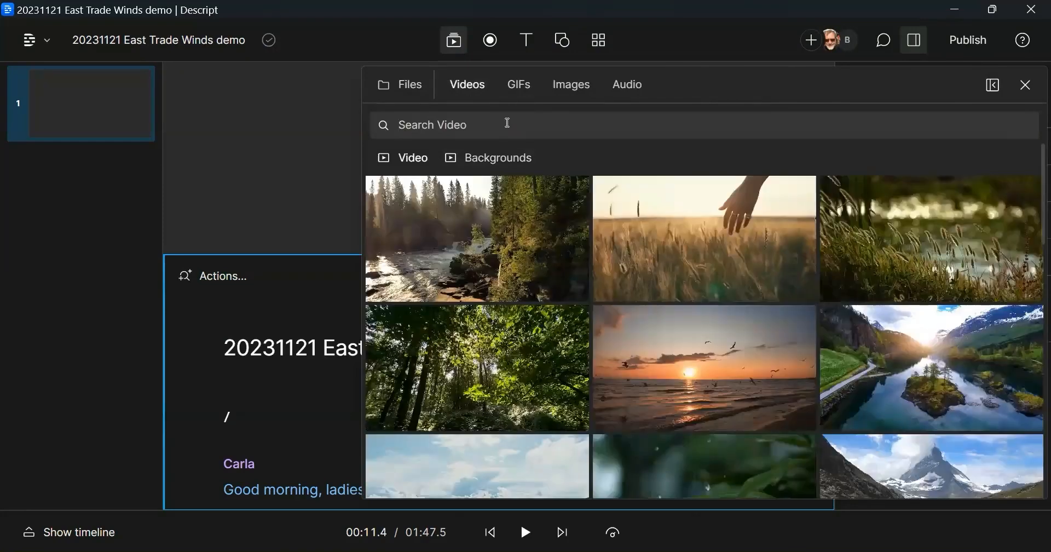
pyautogui.write('office space')
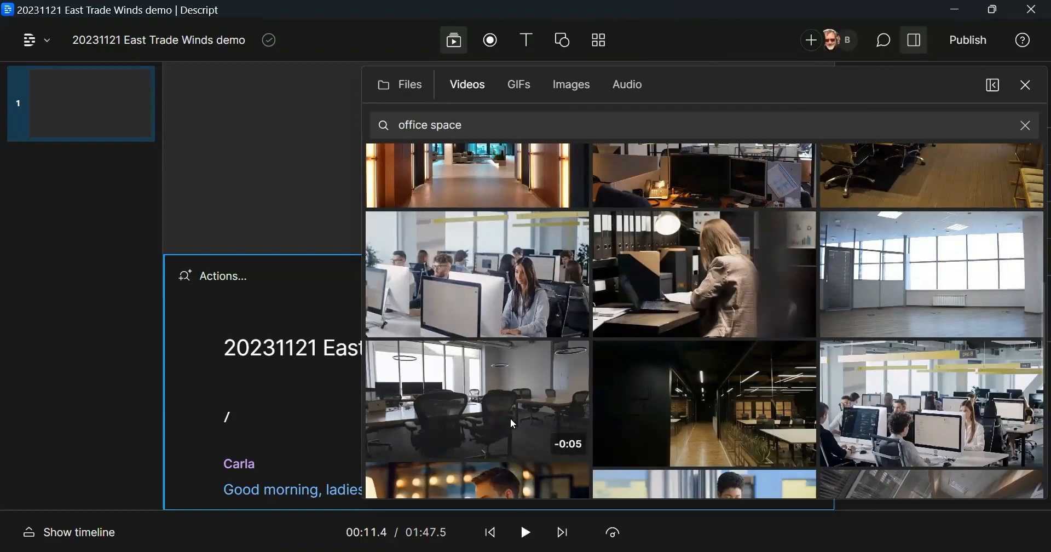
pyautogui.click(706, 416)
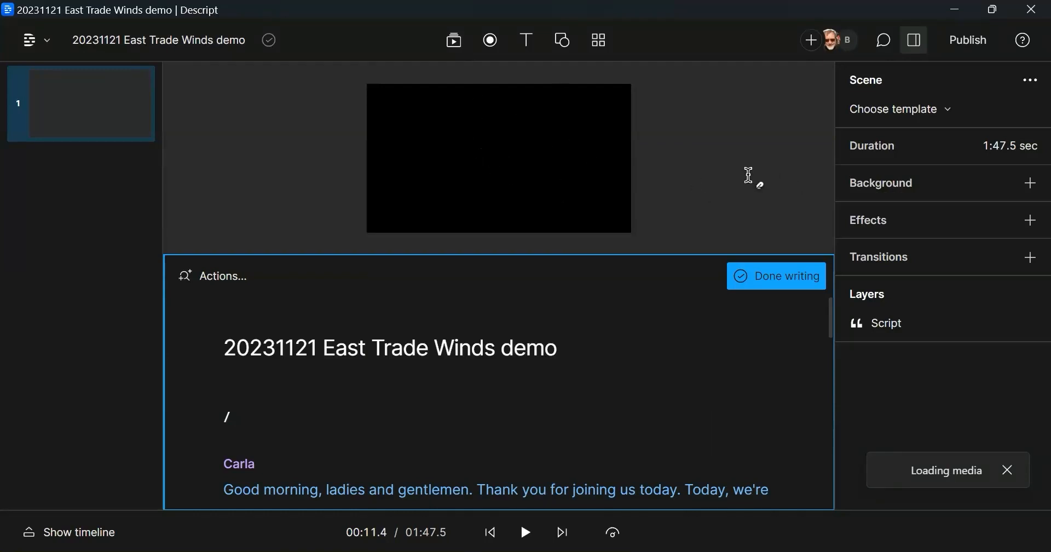
# Step: Resize the office clip on the canvas so it fills the whole frame, and deselect it
pyautogui.moveTo(564, 196); pyautogui.dragTo(630, 236)
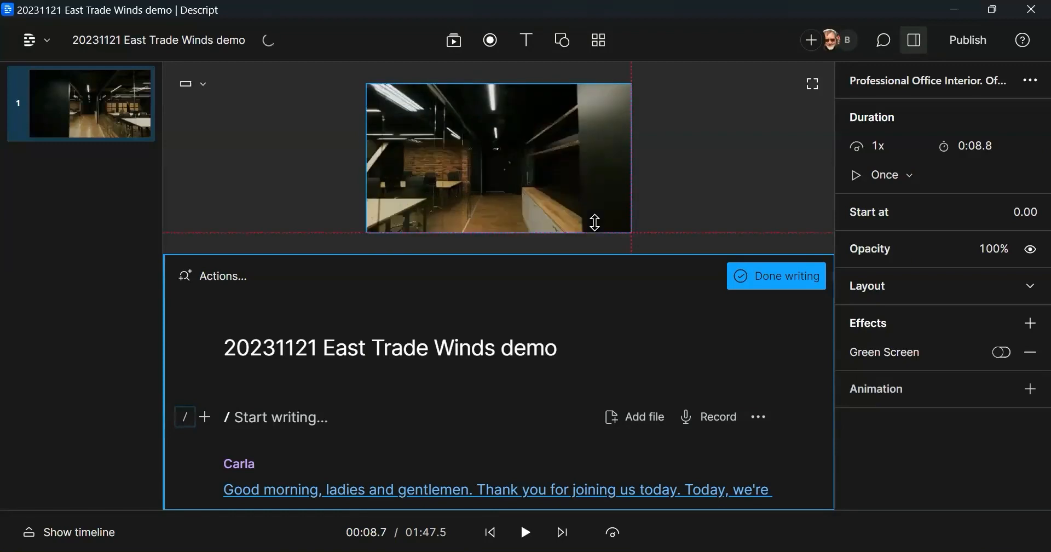
pyautogui.moveTo(522, 193); pyautogui.dragTo(522, 193)
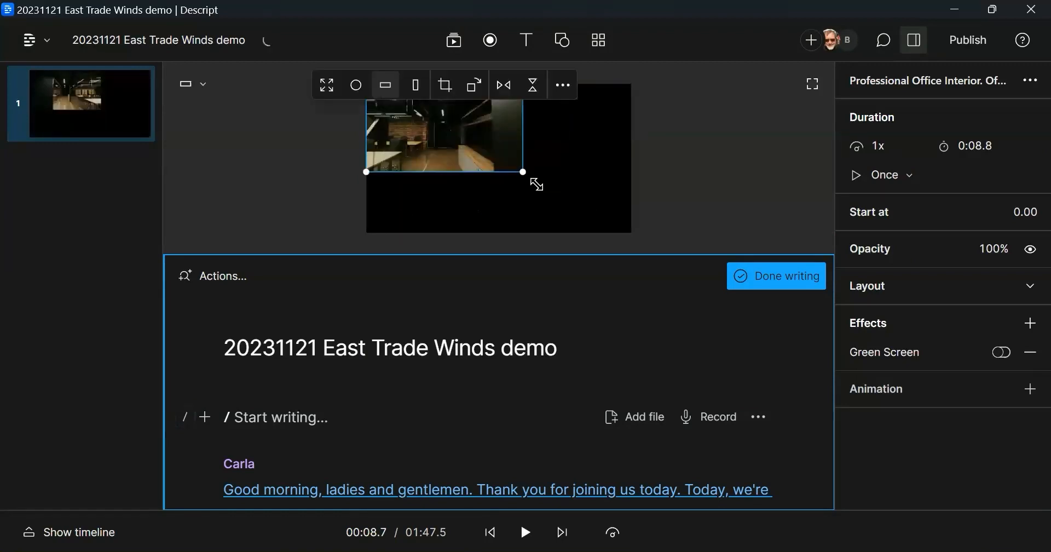
pyautogui.moveTo(573, 204); pyautogui.dragTo(638, 221)
pyautogui.click(657, 233)
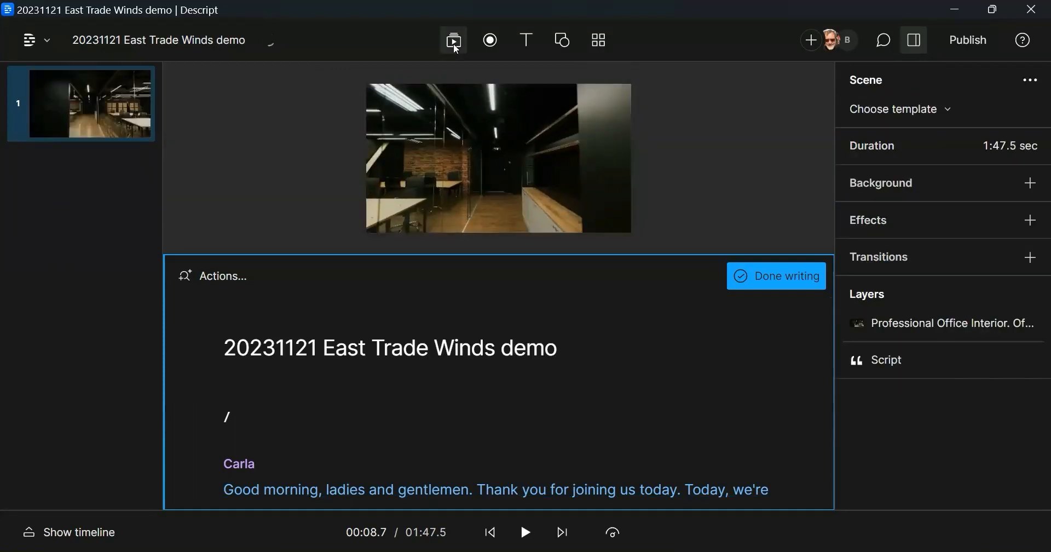
# Step: Import the image 20221028 AUTOCORRECT msg.jpeg into the project media and add it as a new layer
pyautogui.click(455, 44)
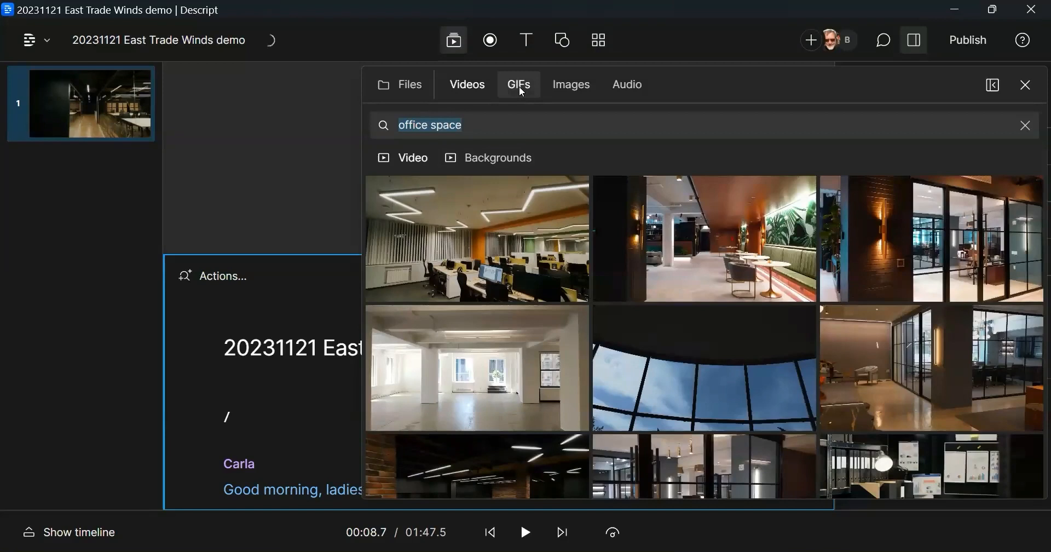
pyautogui.click(522, 89)
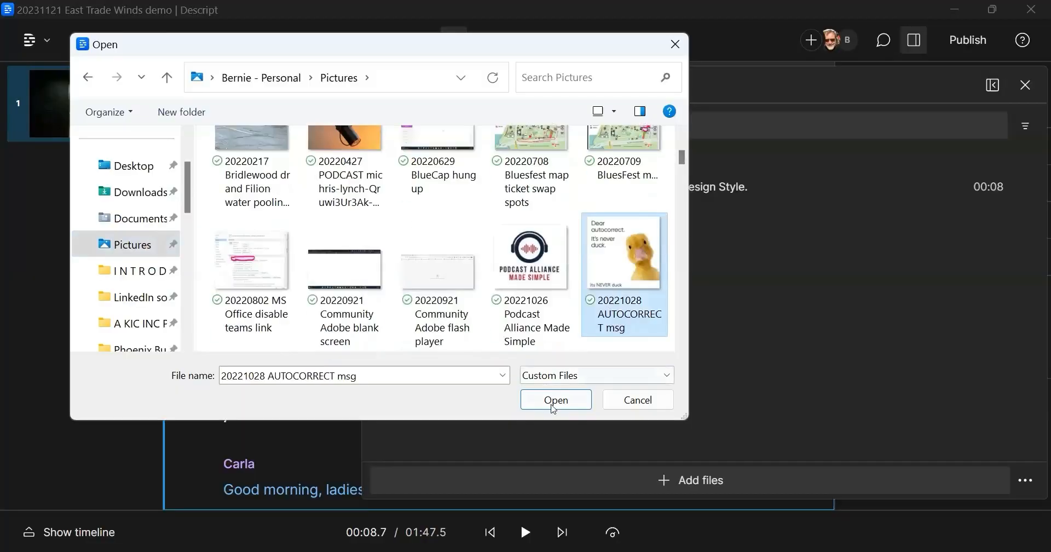
pyautogui.click(556, 400)
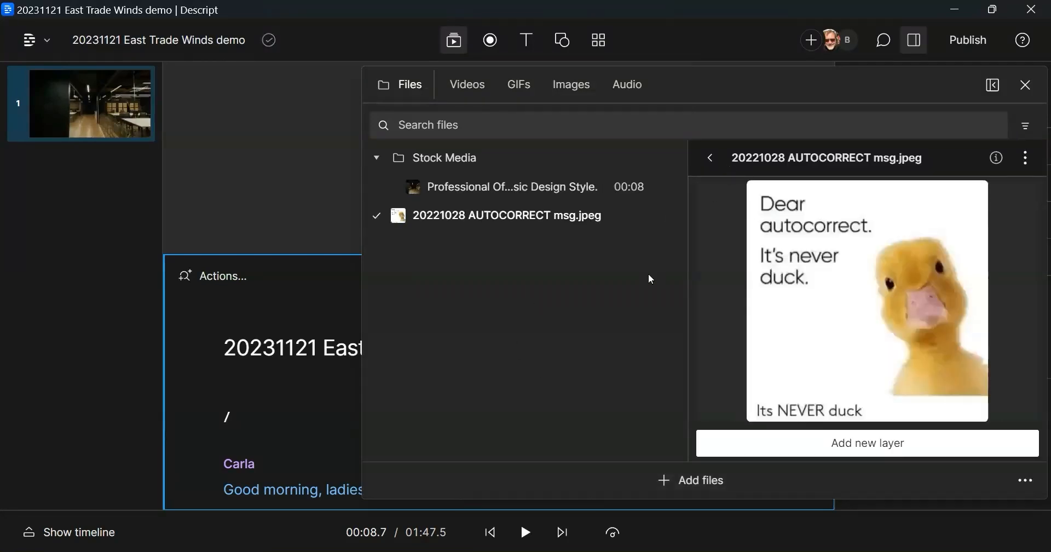
pyautogui.click(869, 444)
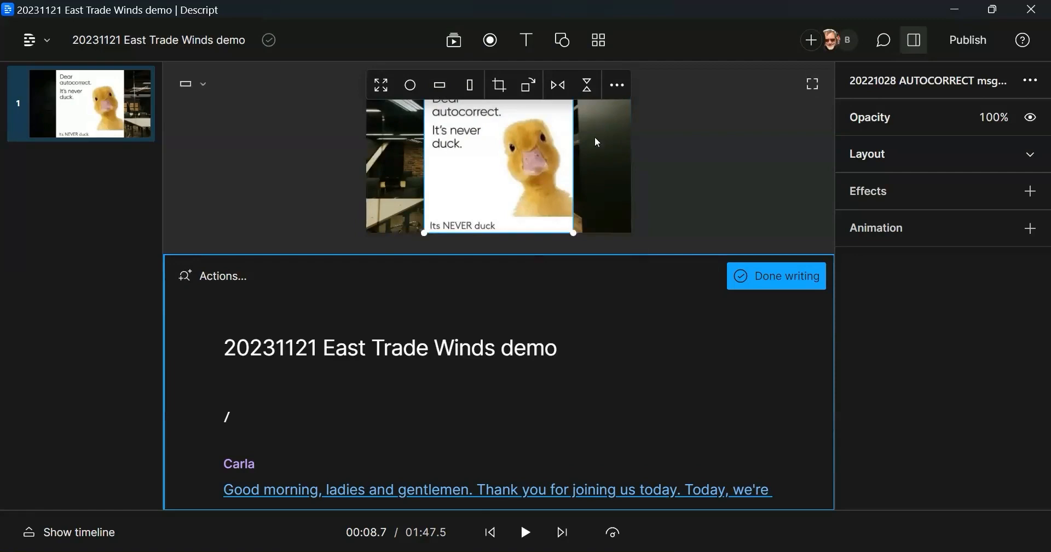
# Step: Shrink the duck image and place it in the upper right of the video frame, using the enlarged canvas view
pyautogui.moveTo(597, 254); pyautogui.dragTo(598, 367)
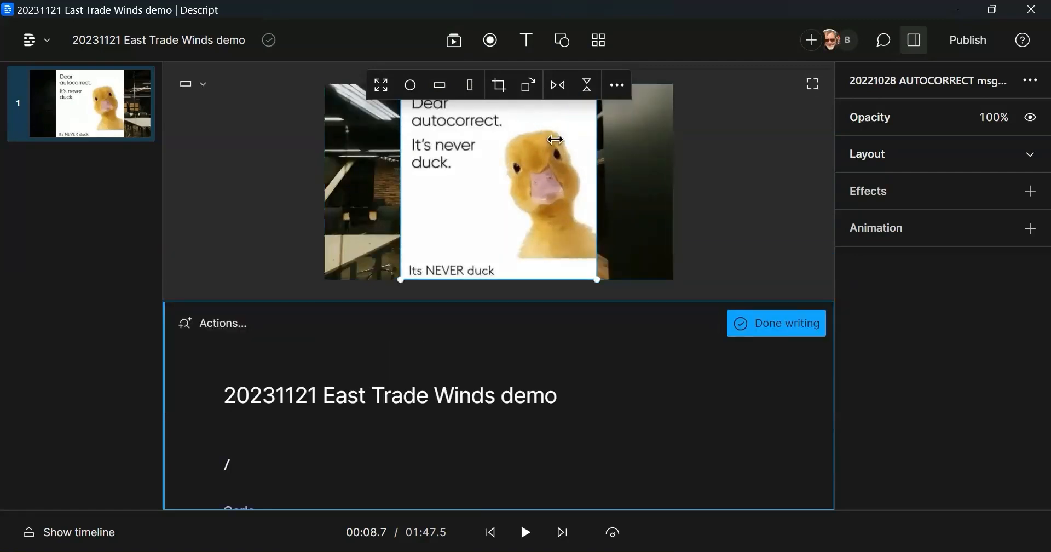
pyautogui.click(812, 84)
pyautogui.moveTo(729, 488); pyautogui.dragTo(542, 363)
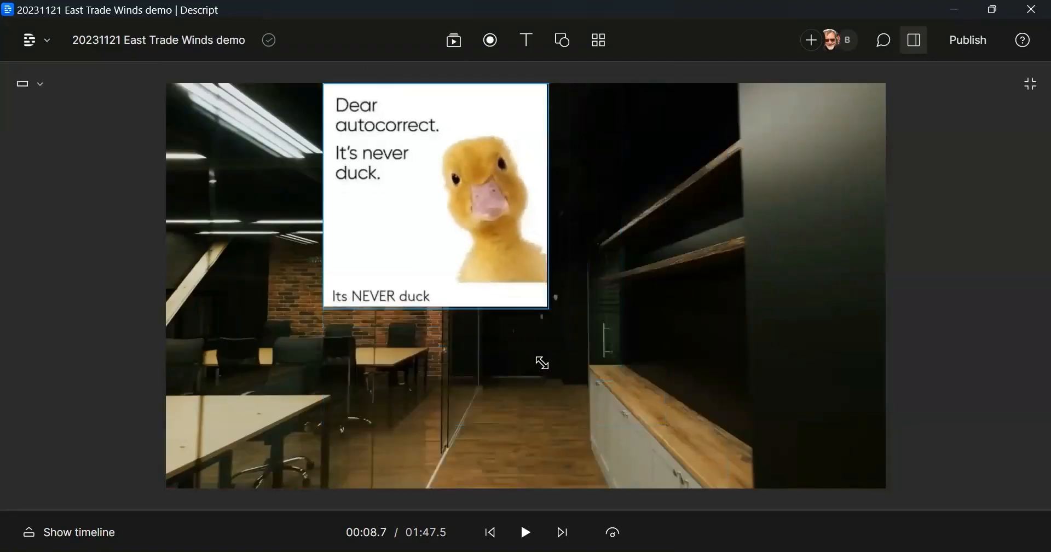
pyautogui.moveTo(450, 202); pyautogui.dragTo(755, 232)
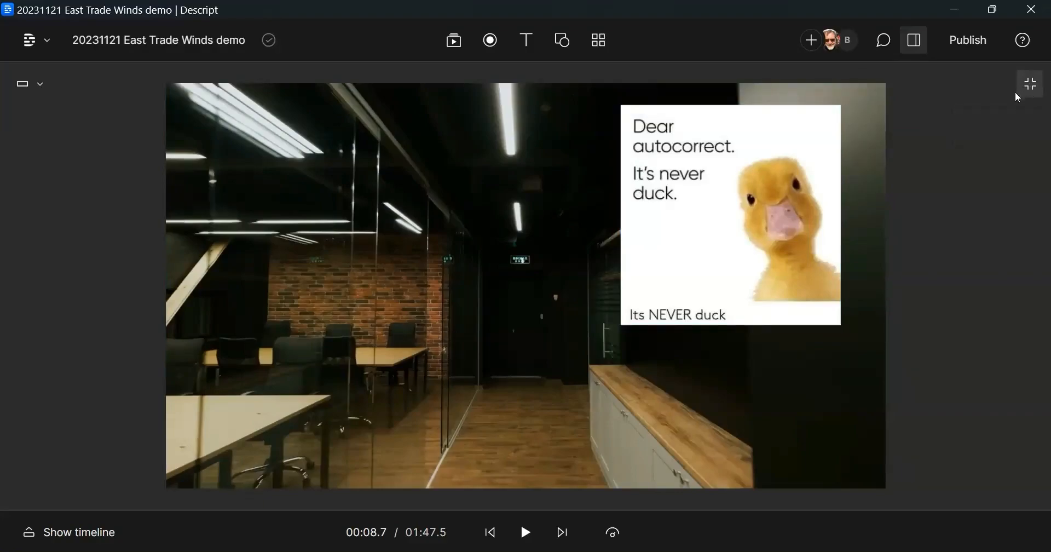
pyautogui.click(1032, 85)
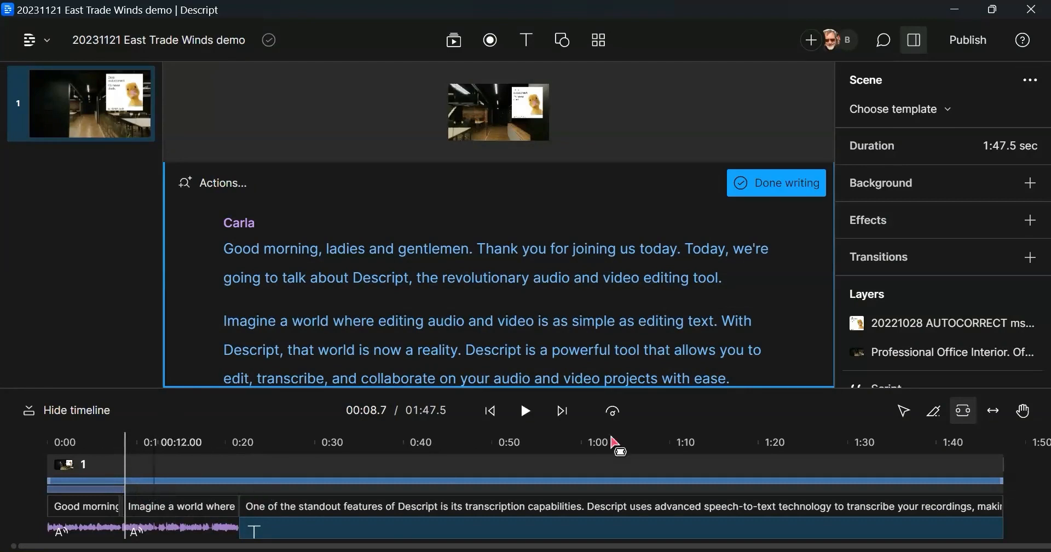
# Step: Enlarge the timeline, search the stock music for "blues" and insert the track Swing It Smooth at the start of the script
pyautogui.moveTo(551, 388); pyautogui.dragTo(557, 282)
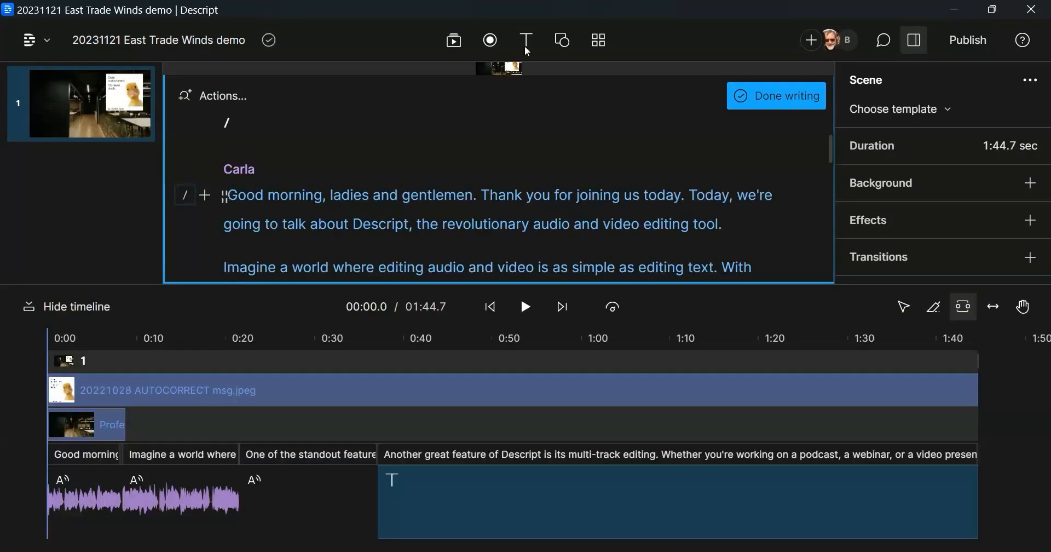
pyautogui.click(454, 41)
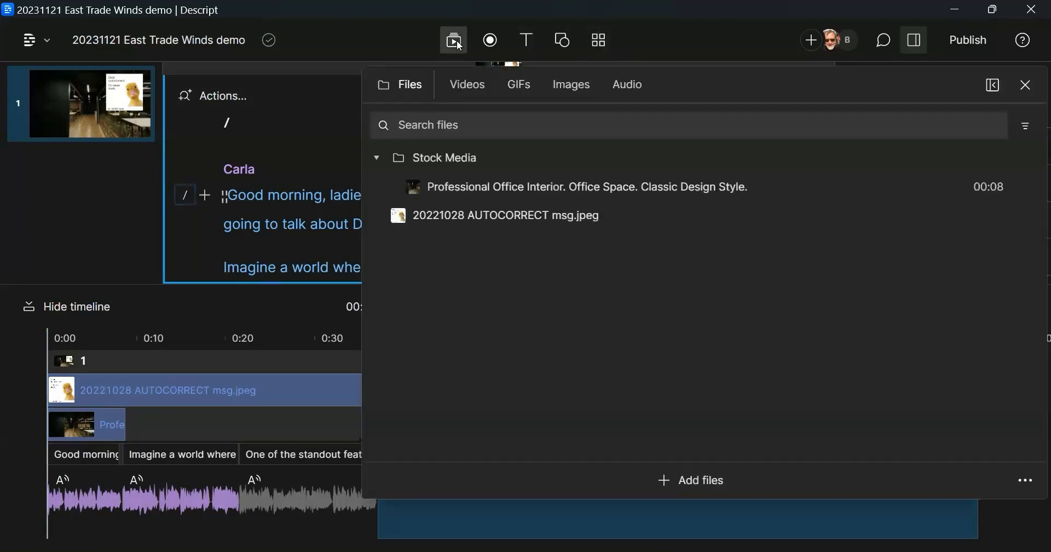
pyautogui.click(630, 85)
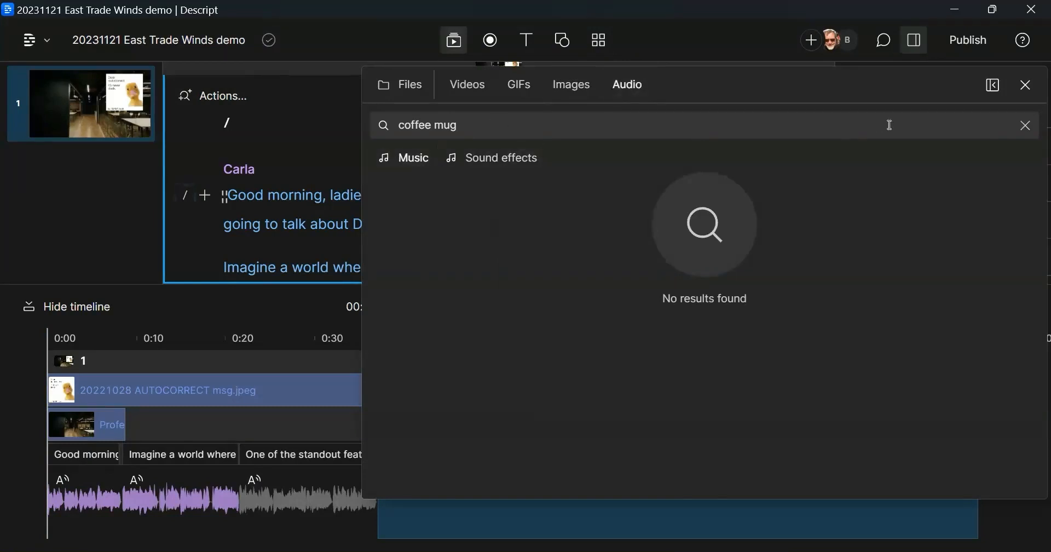
pyautogui.click(1025, 125)
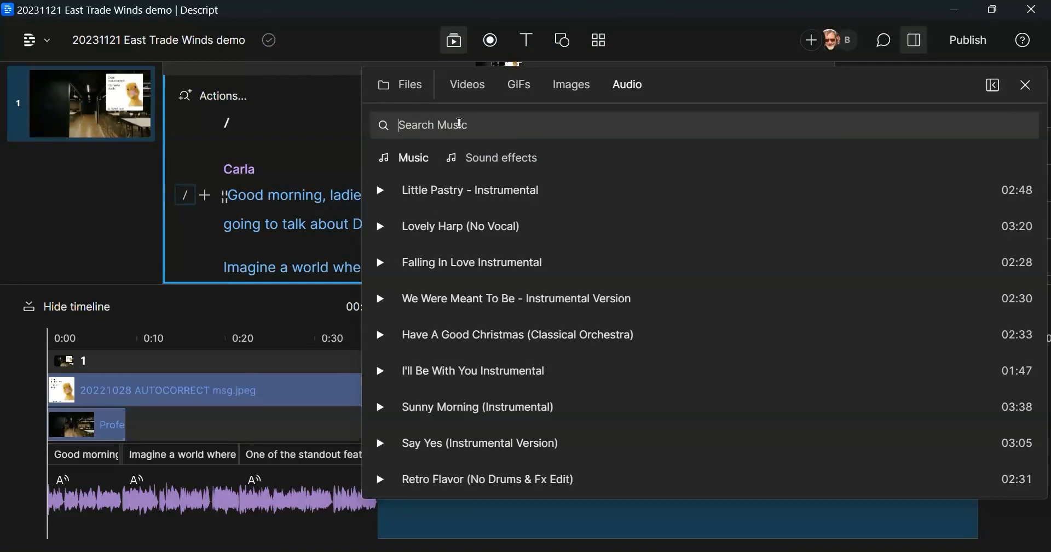
pyautogui.write('bluye')
pyautogui.press('BackSpace')
pyautogui.press('BackSpace')
pyautogui.write('es')
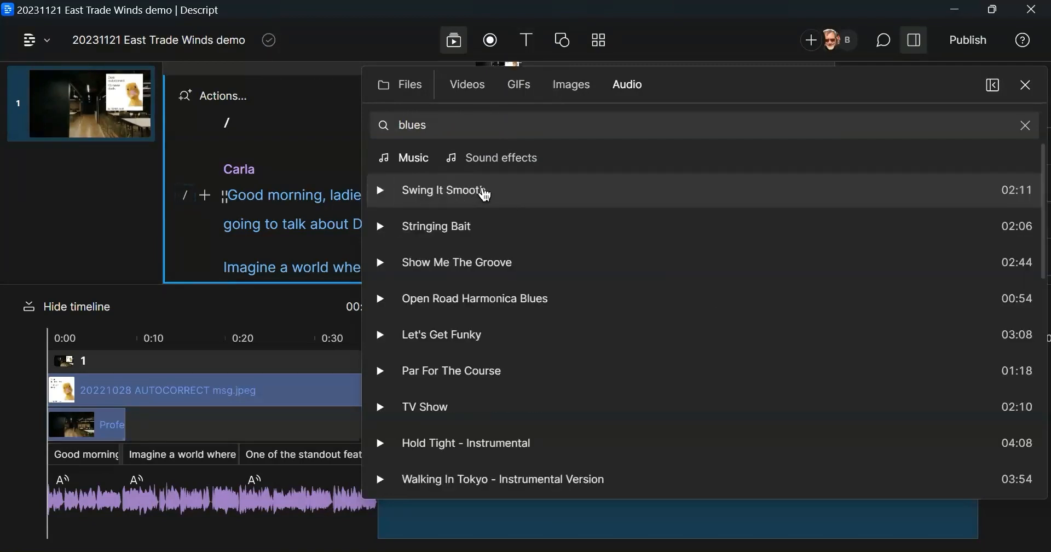
pyautogui.click(484, 191)
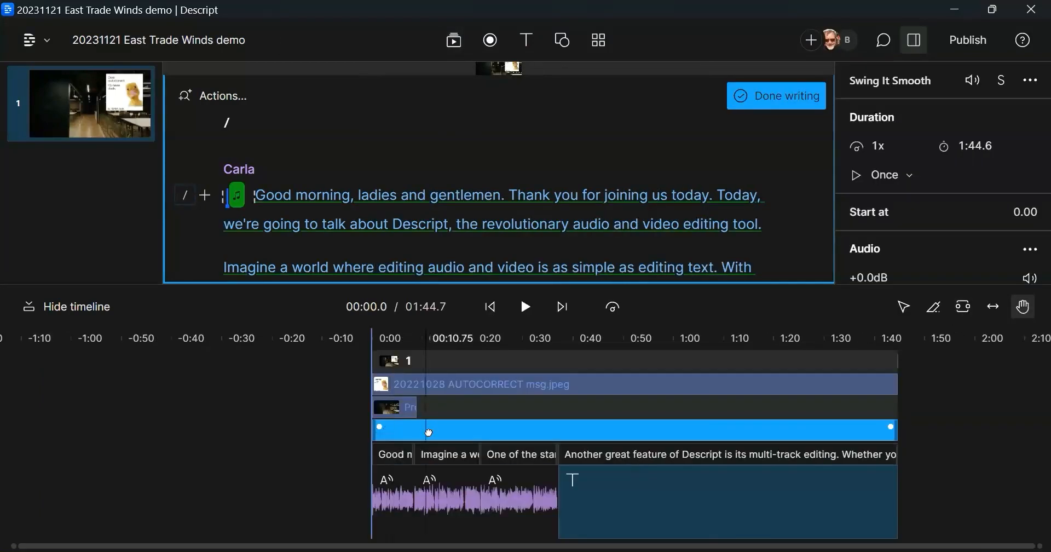
# Step: Add a fade-in and a fade-out to the Swing It Smooth track in the timeline and preview the mix
pyautogui.moveTo(428, 432); pyautogui.dragTo(266, 421)
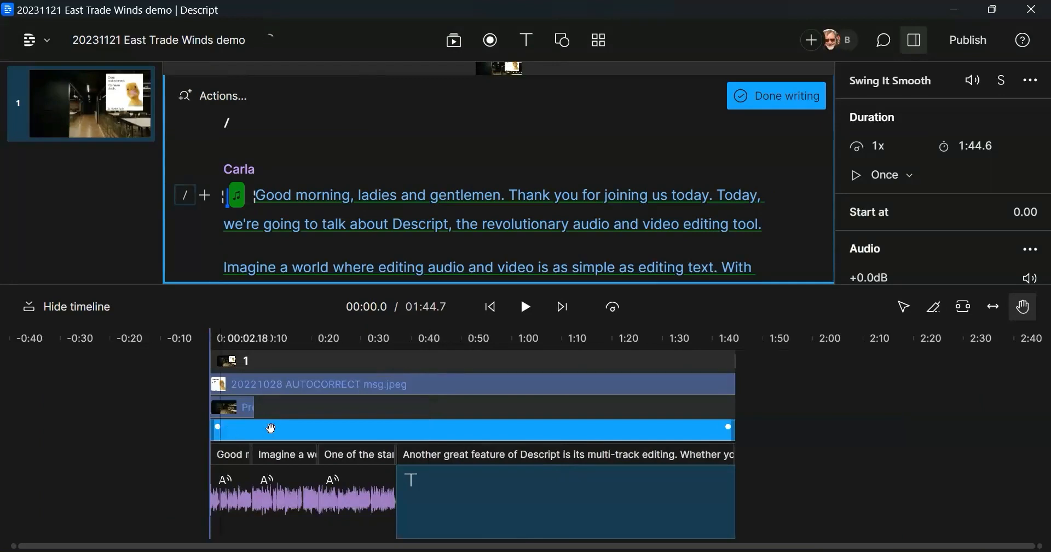
pyautogui.moveTo(419, 429); pyautogui.dragTo(496, 439)
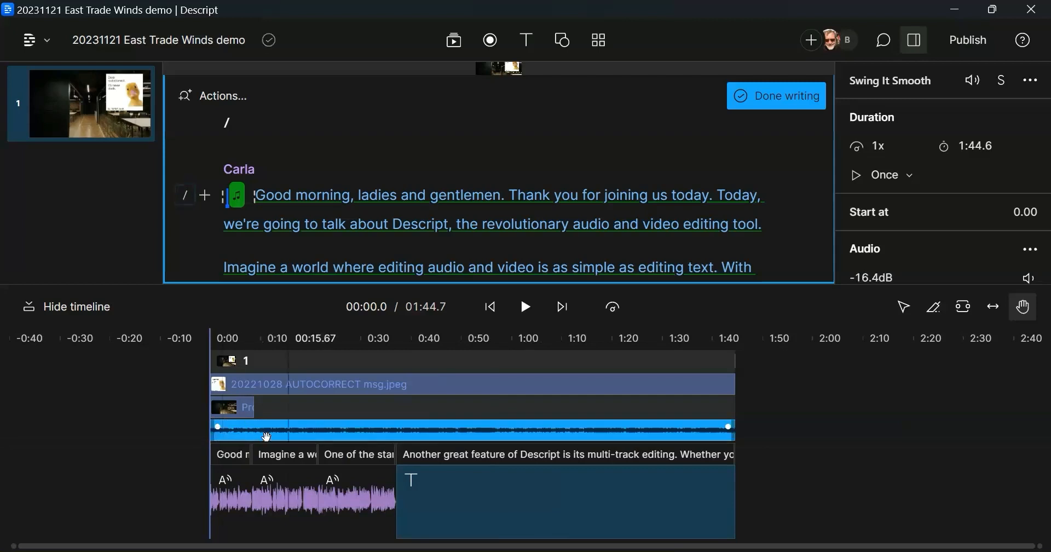
pyautogui.scroll(15, 267, 437)
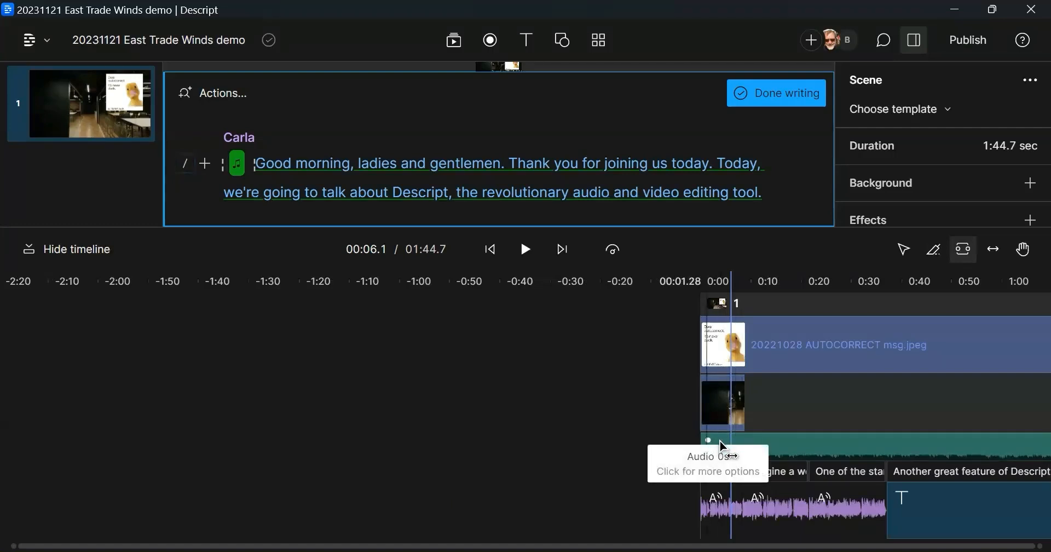
pyautogui.moveTo(737, 442); pyautogui.dragTo(743, 442)
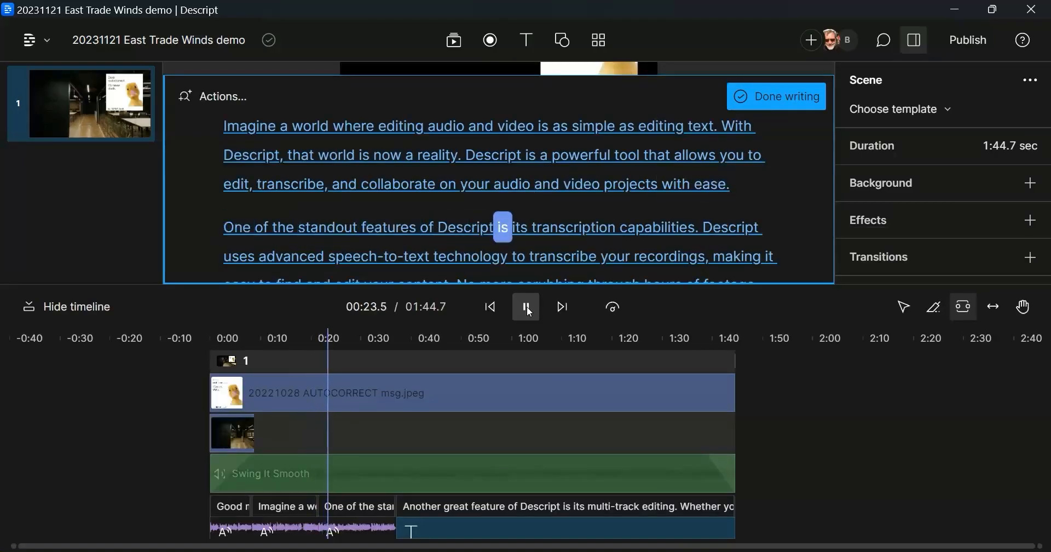
pyautogui.click(527, 307)
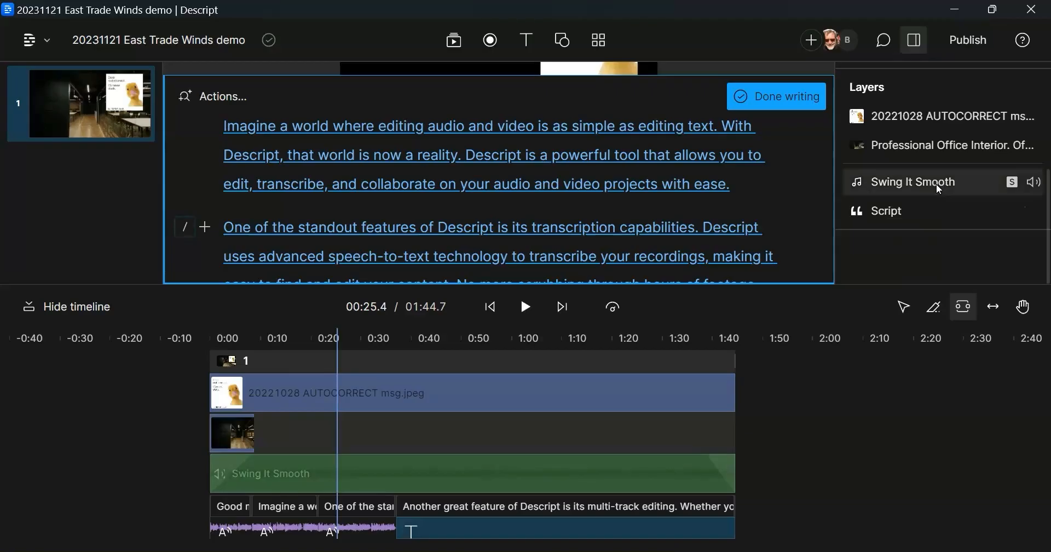
# Step: Set the Swing It Smooth track's audio level to -19.4 dB and play the video from the beginning
pyautogui.click(945, 221)
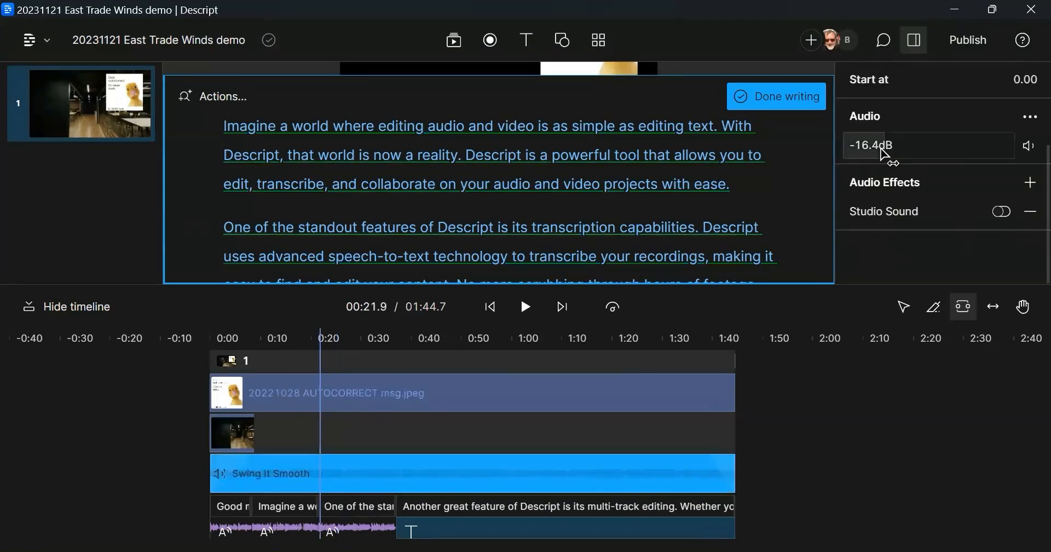
pyautogui.click(870, 145)
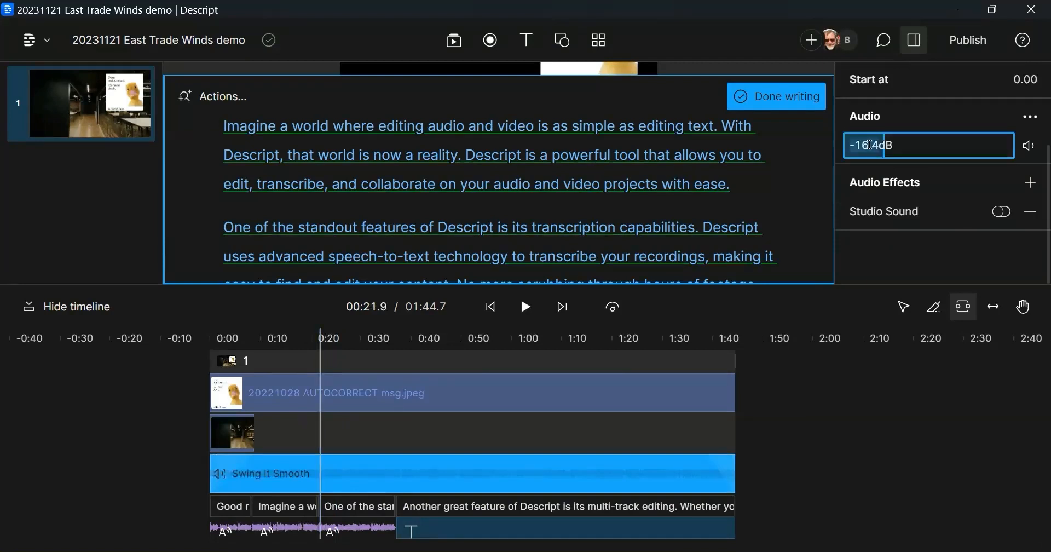
pyautogui.press('BackSpace')
pyautogui.write('9')
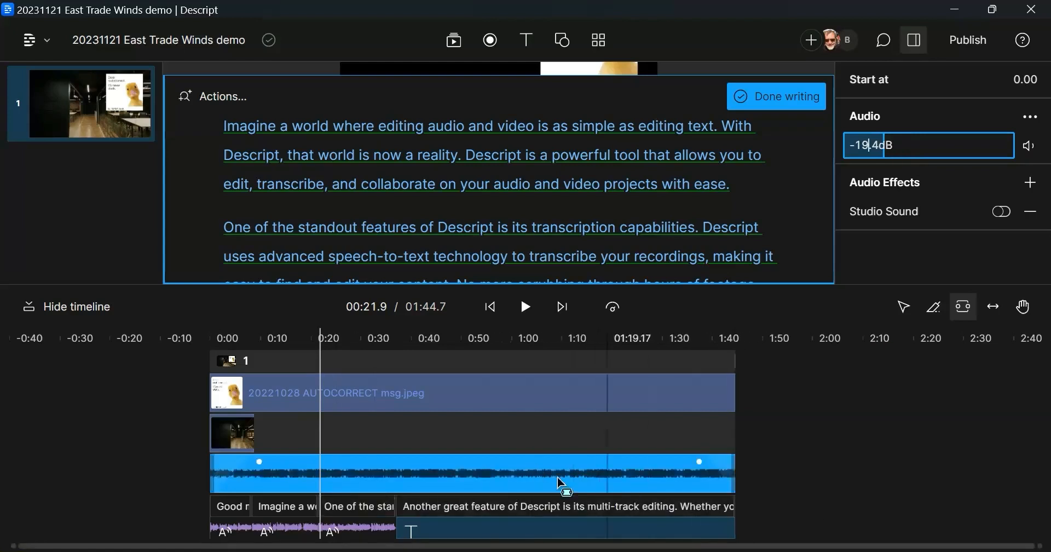
pyautogui.click(611, 361)
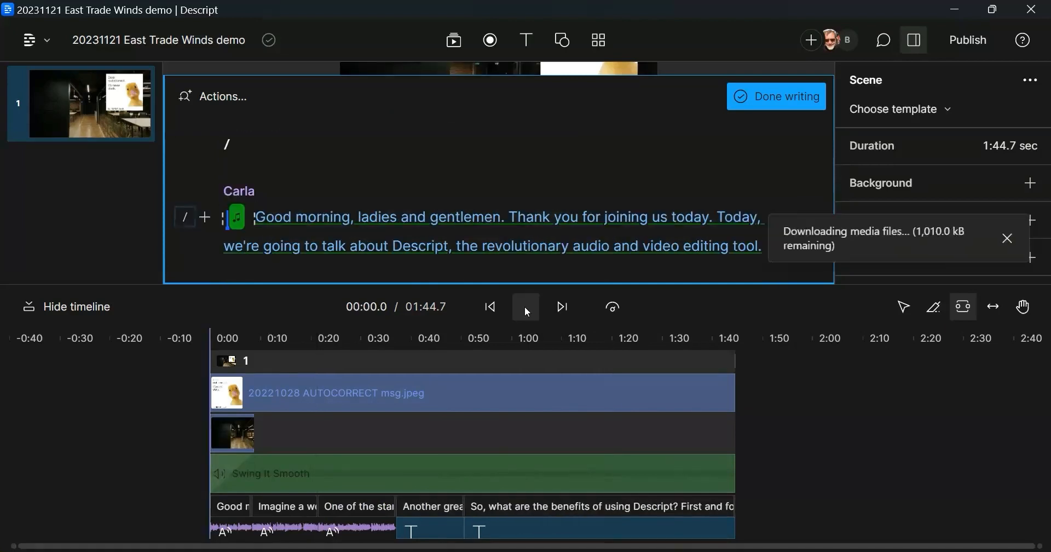
pyautogui.click(526, 311)
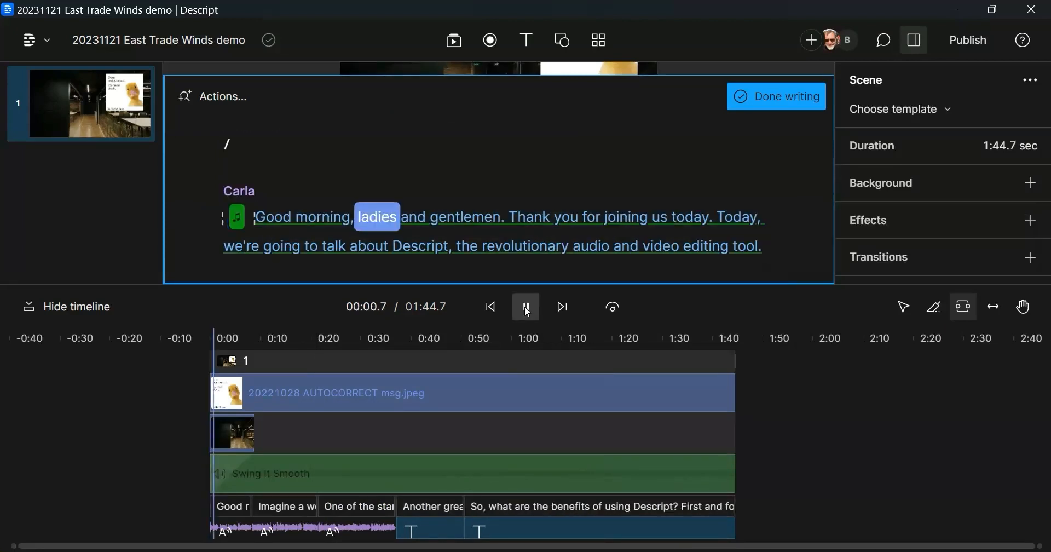